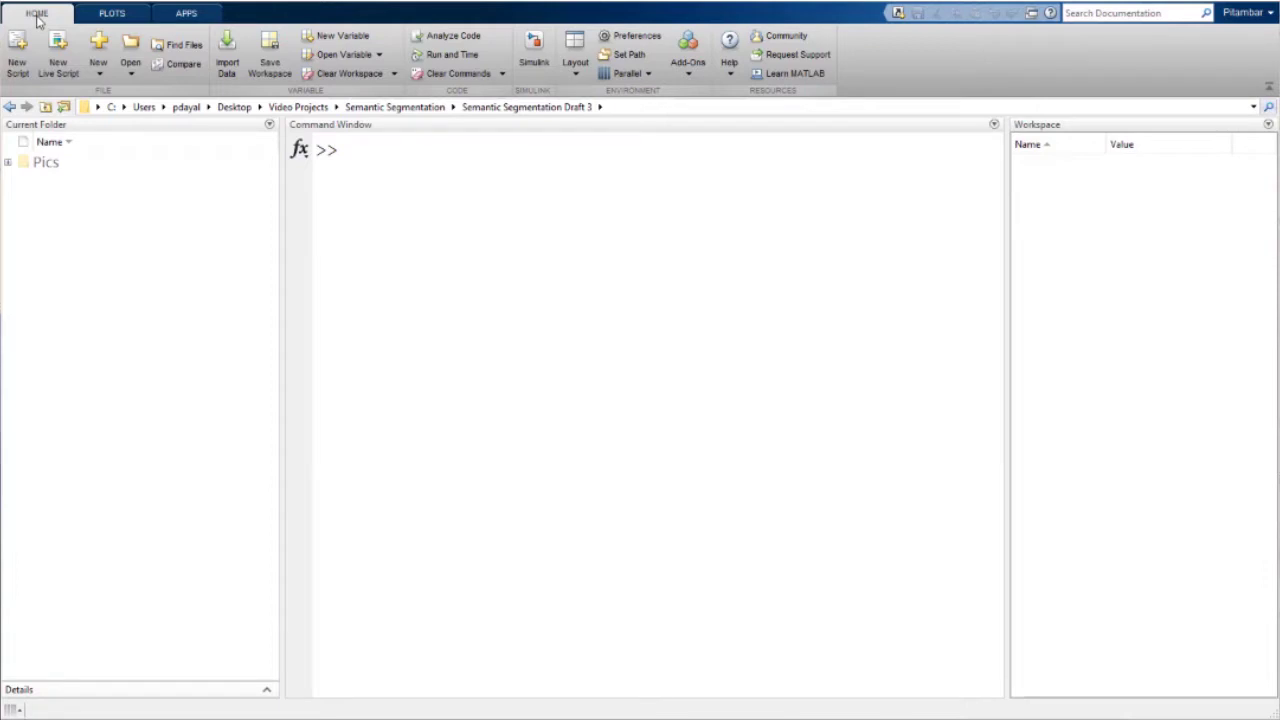
- Launch the Image Labeler app from the APPS gallery
left_click(186, 14)
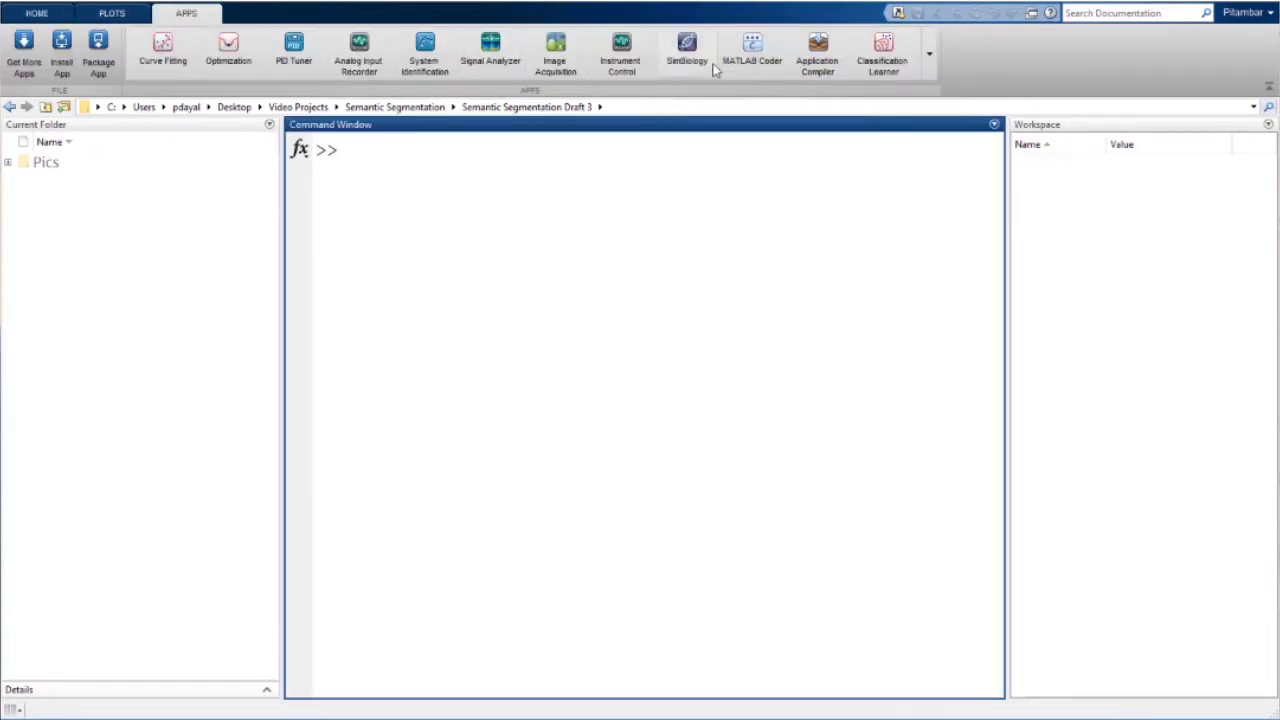
left_click(929, 54)
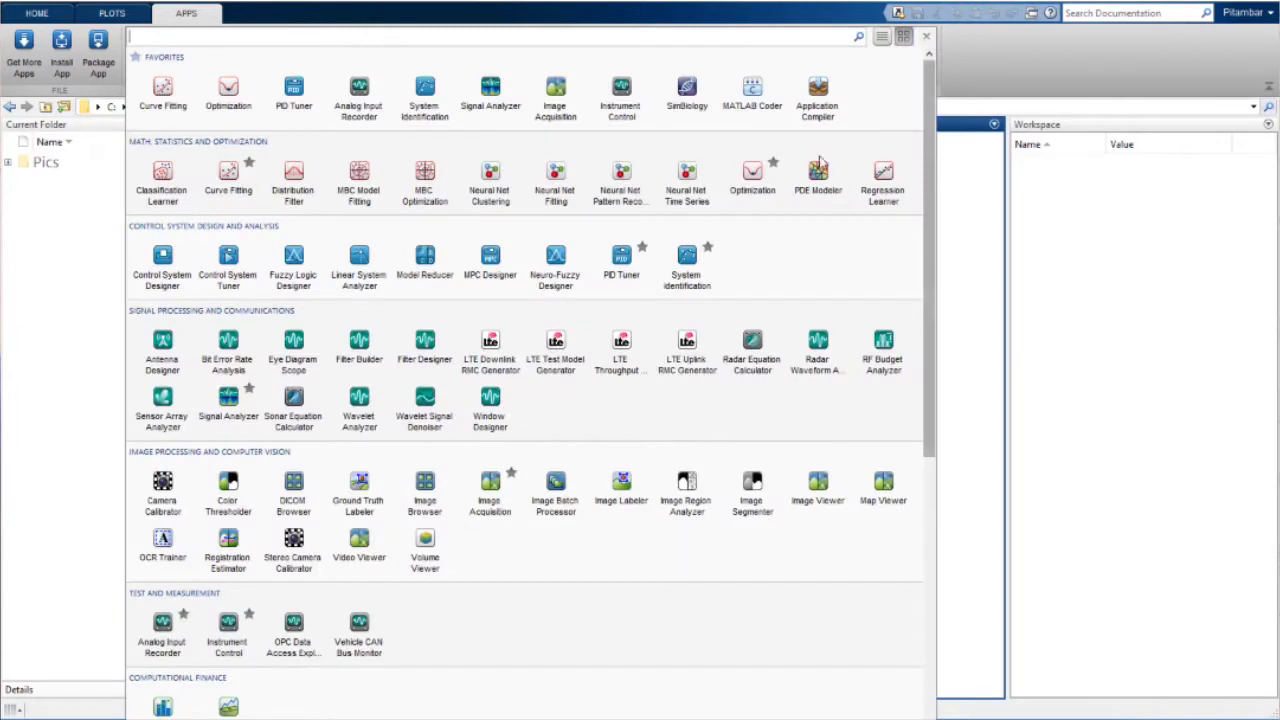
left_click(633, 488)
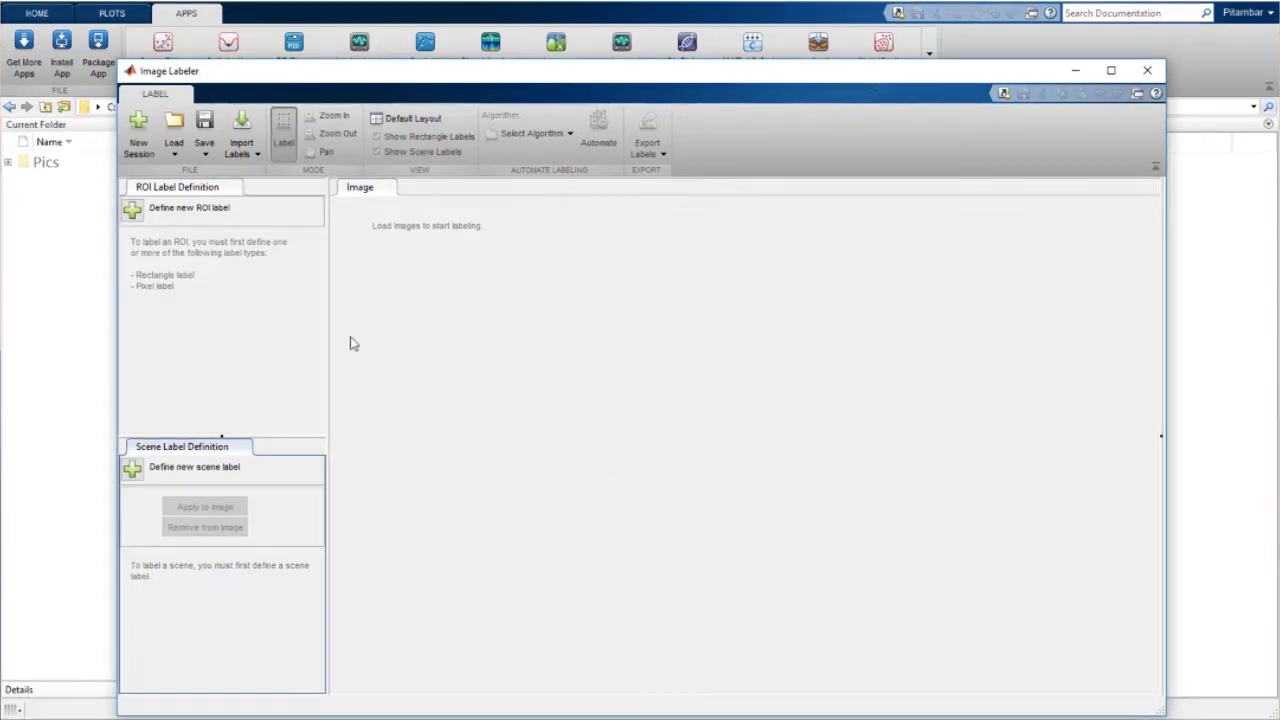
- Load the Freshman and Senior photos from the Pics folder and preview both
left_click(174, 143)
left_click(183, 184)
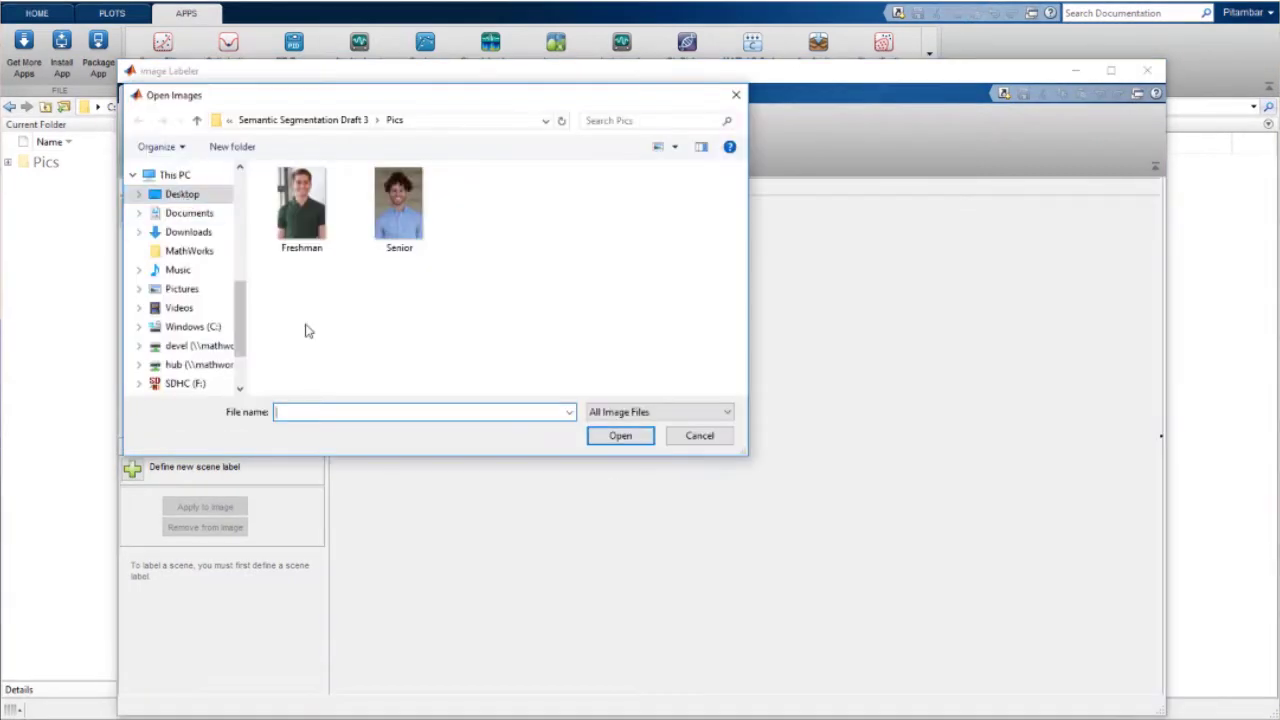
left_click_drag(306, 329, 443, 197)
left_click(622, 436)
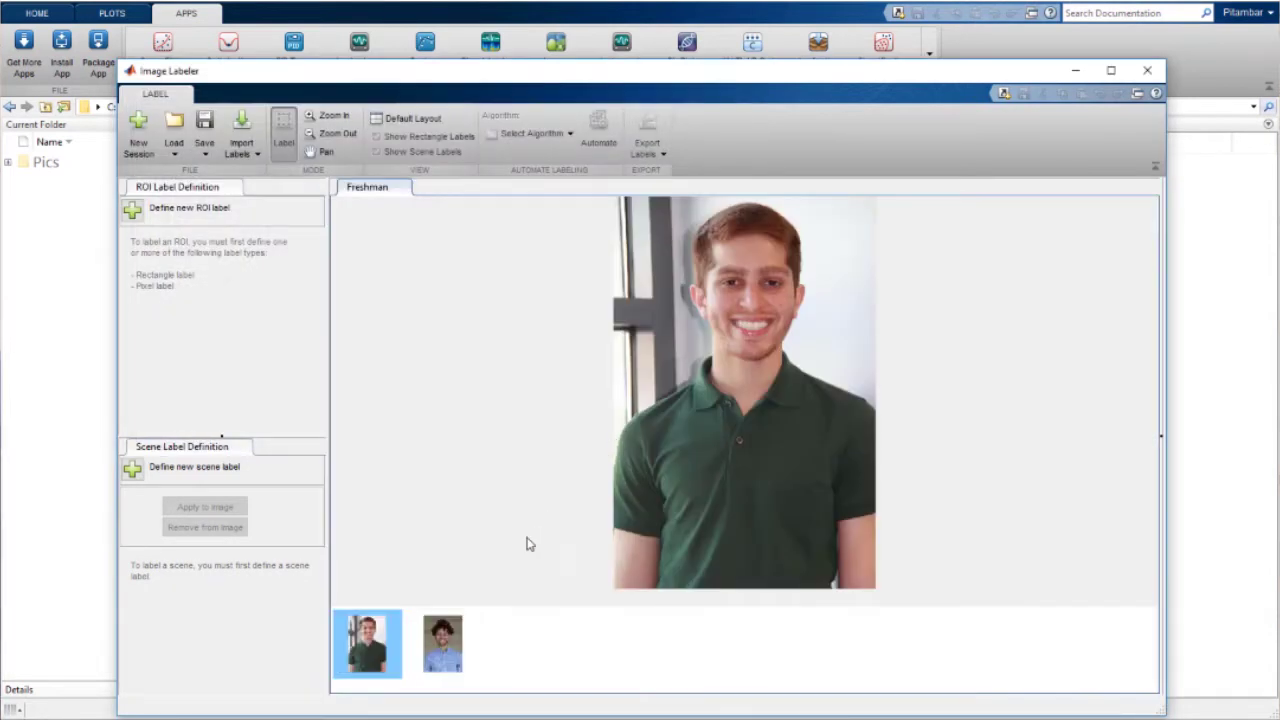
left_click(446, 648)
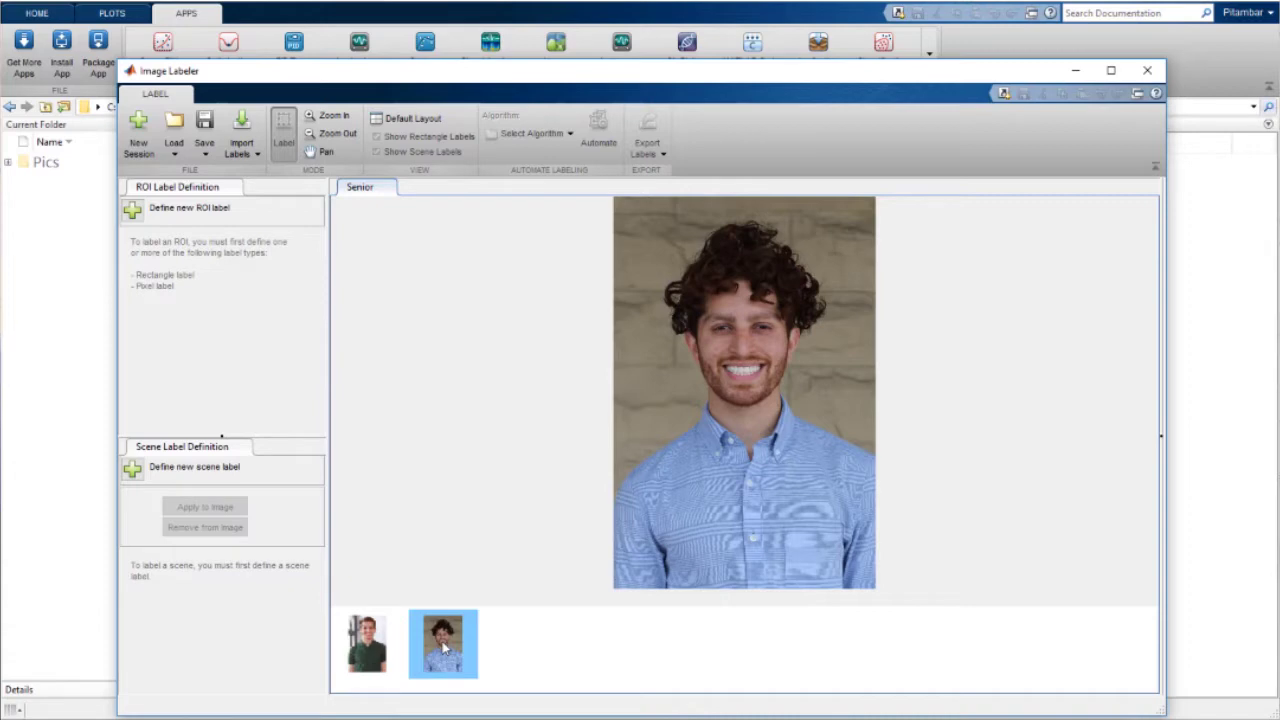
left_click(376, 653)
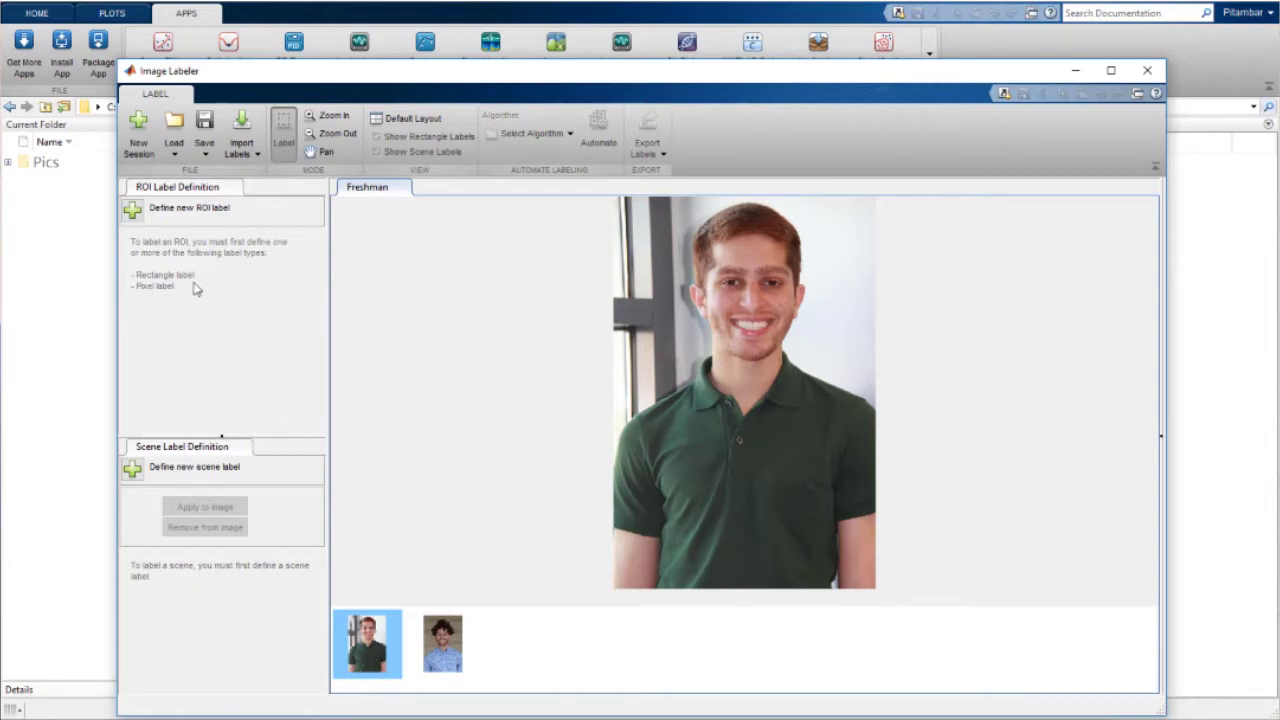
- Create the Eyes pixel label with a description, then start naming the Nose label
left_click(137, 216)
type("Eyes")
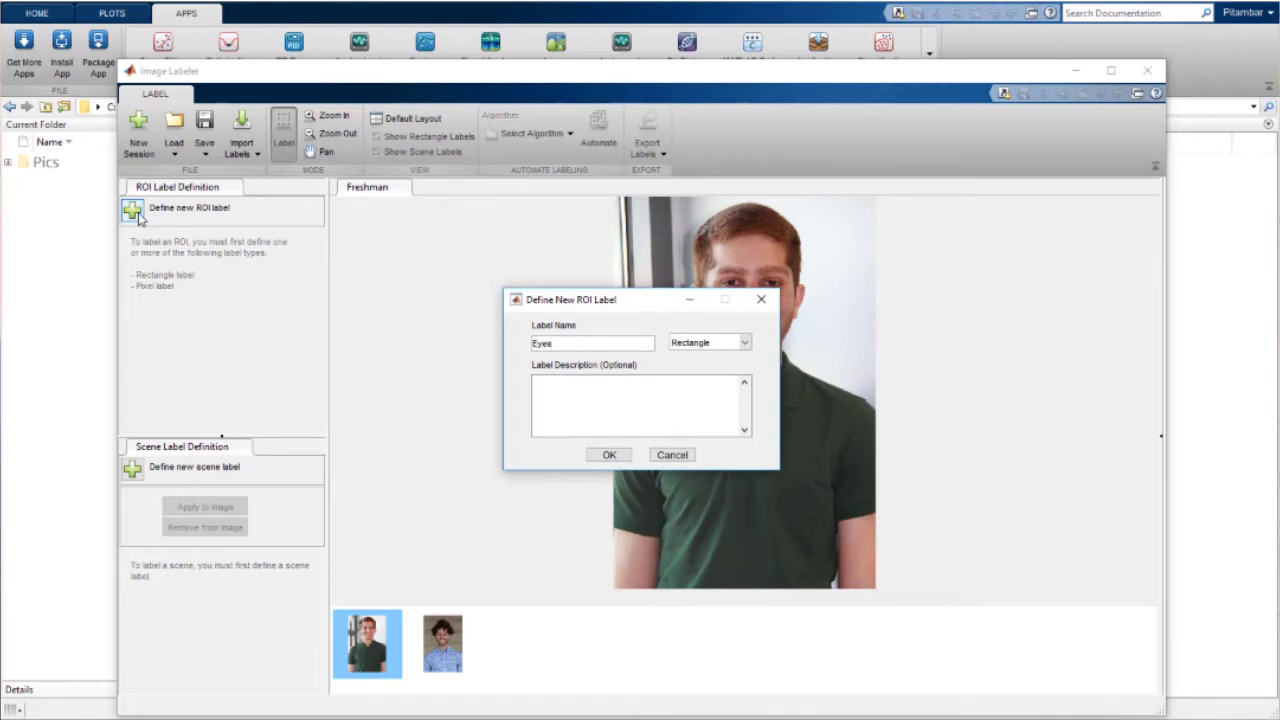
left_click(708, 352)
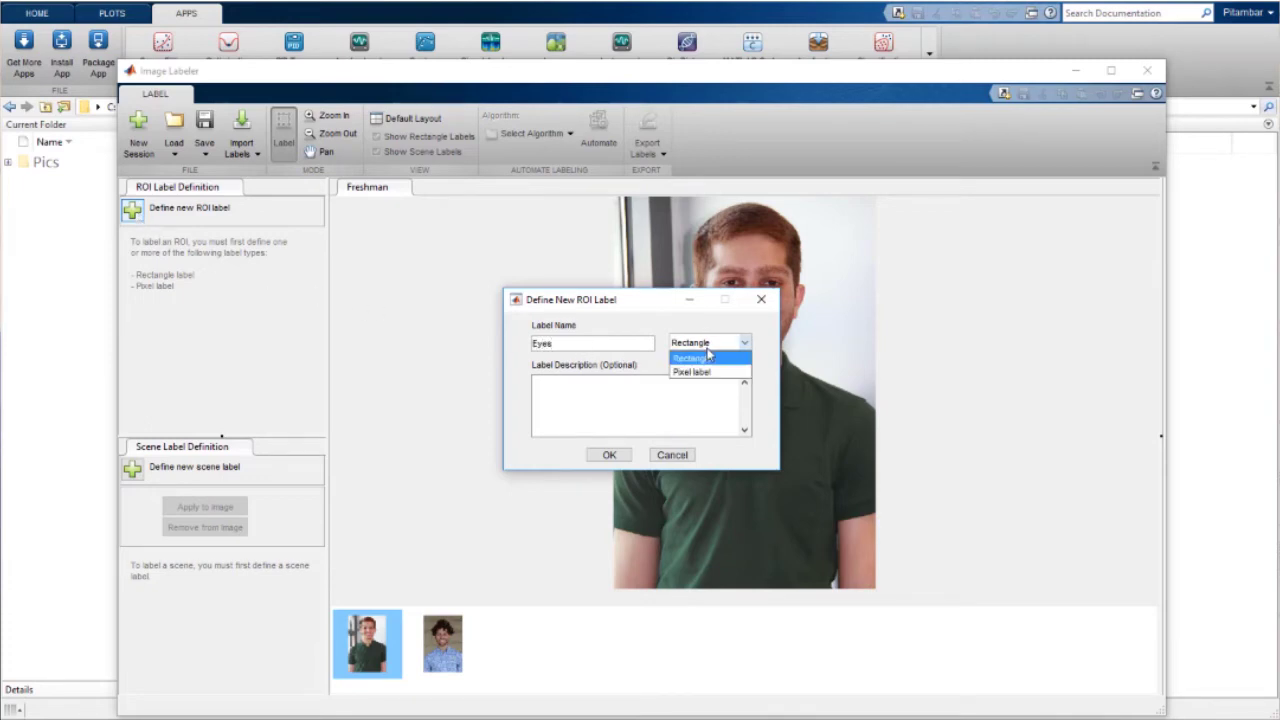
left_click(707, 372)
left_click(707, 384)
type("Label the eyes")
left_click(609, 455)
left_click(133, 209)
type("No")
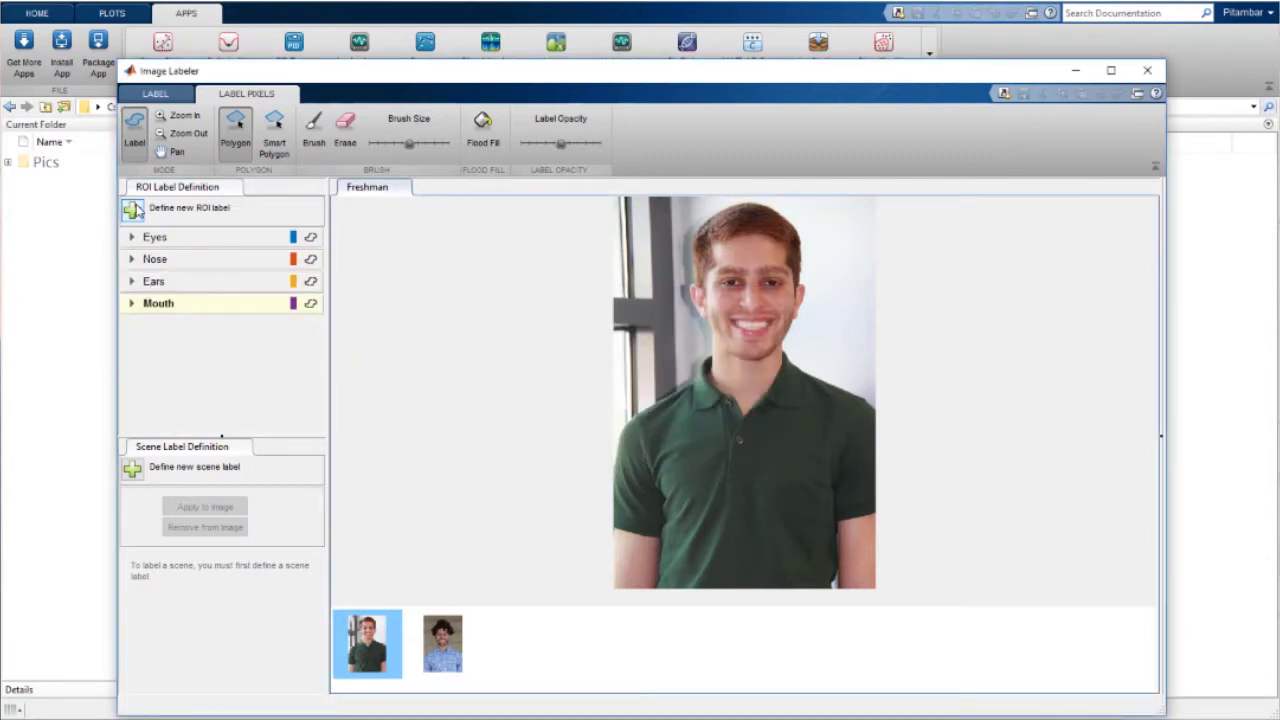
- Zoom in and outline the first Freshman eye as a filled Eyes polygon
left_click(158, 239)
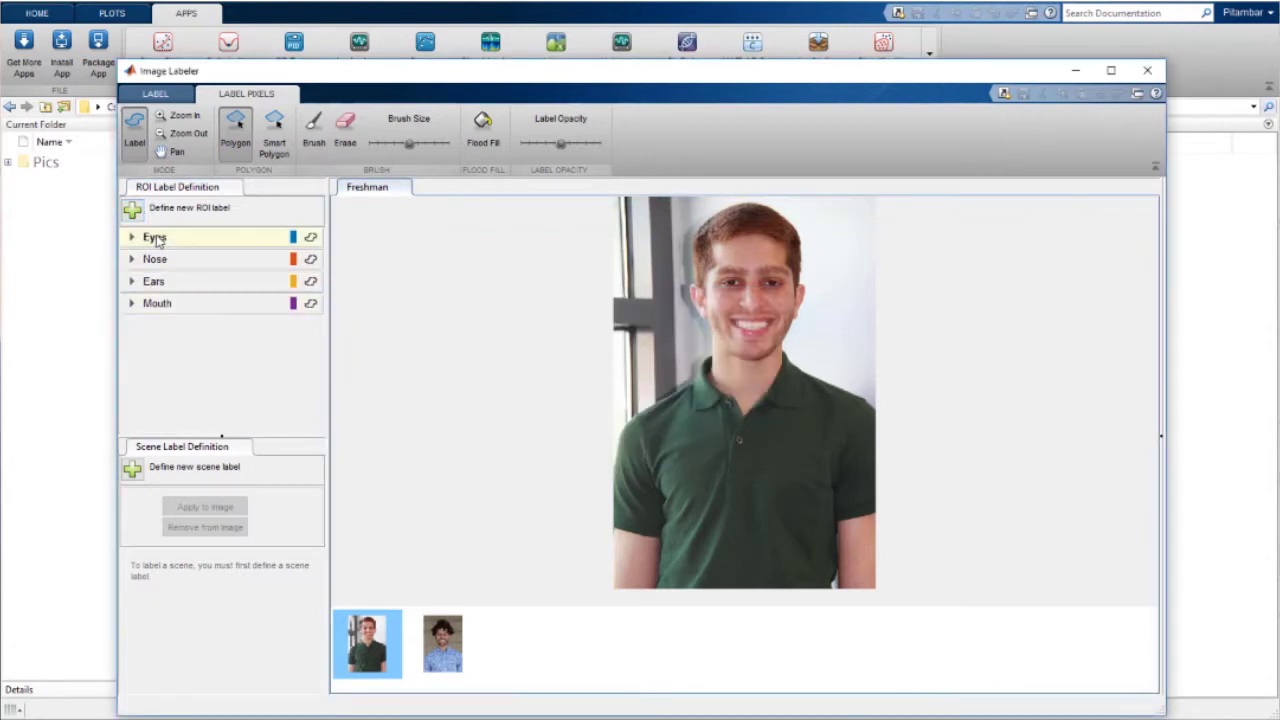
left_click(186, 116)
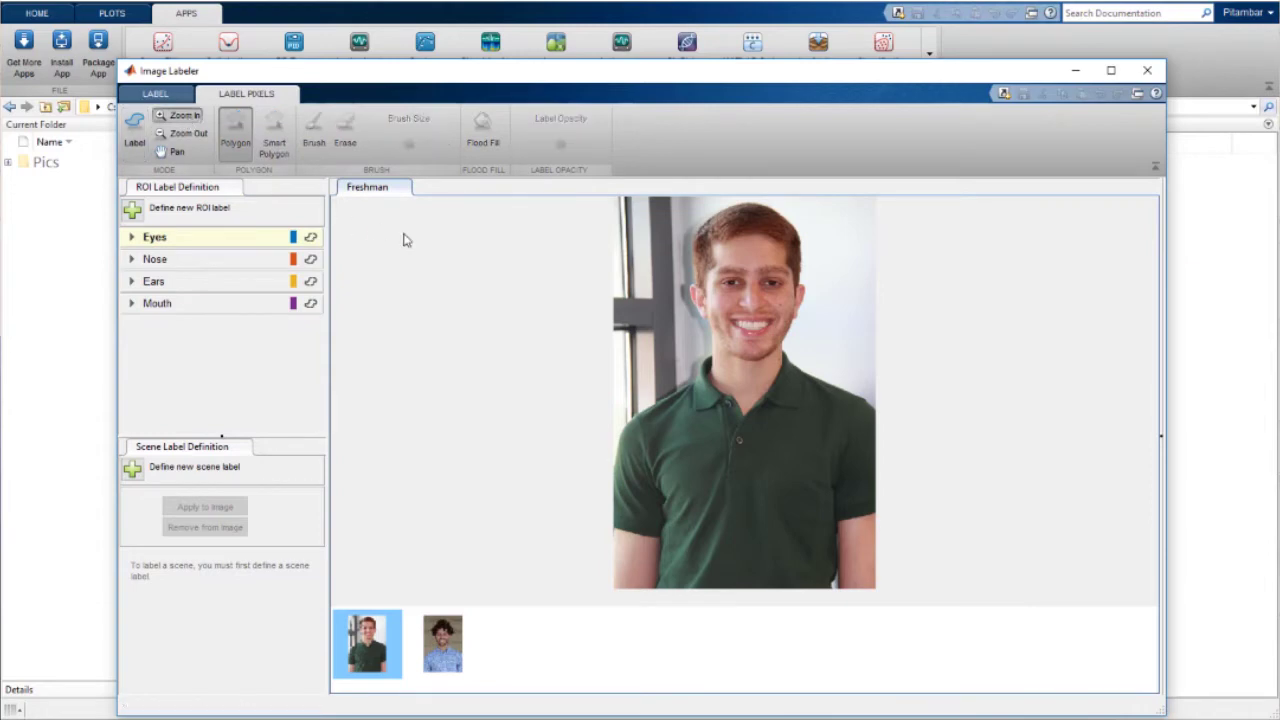
left_click(750, 293)
left_click(134, 130)
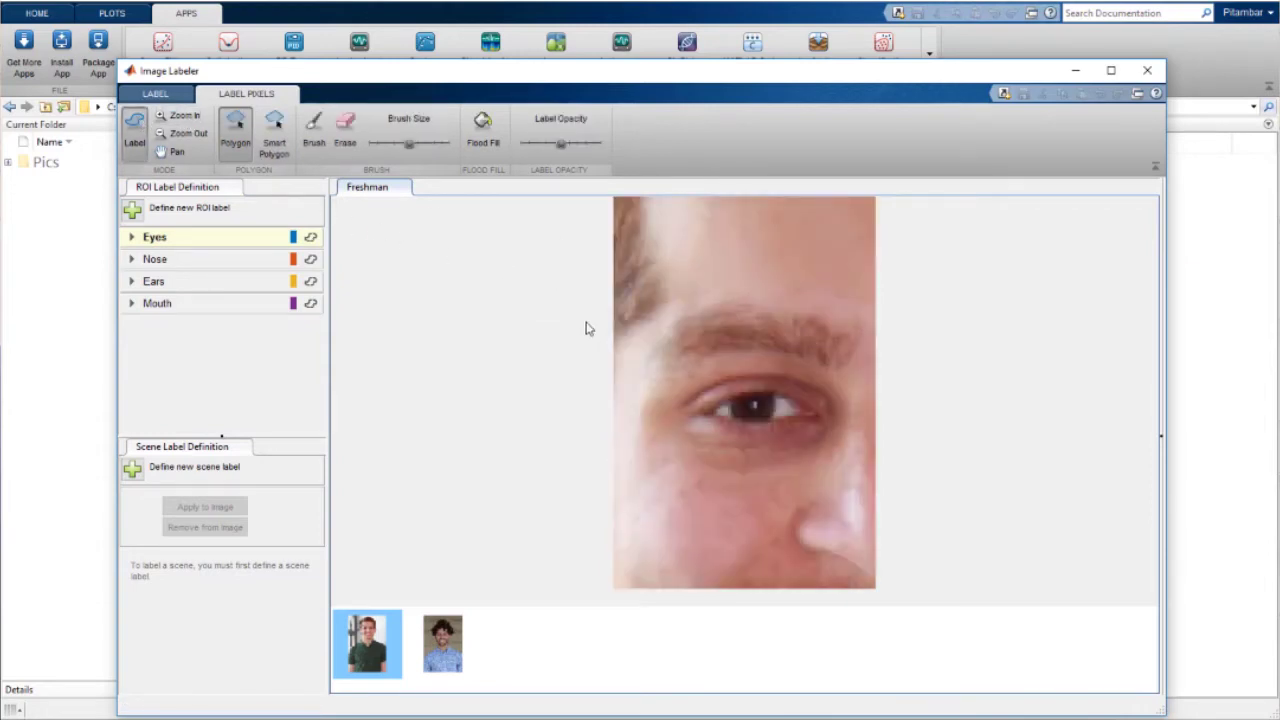
left_click(697, 416)
left_click(735, 393)
left_click(795, 398)
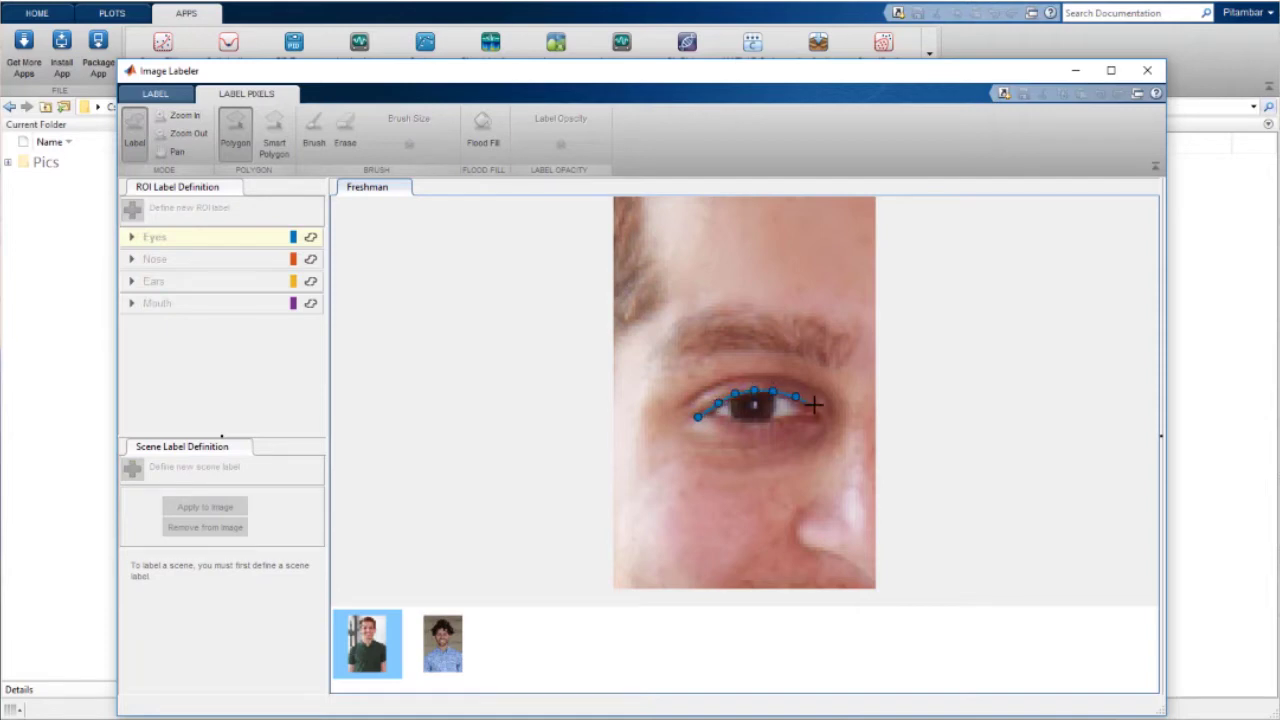
left_click(795, 415)
left_click(697, 416)
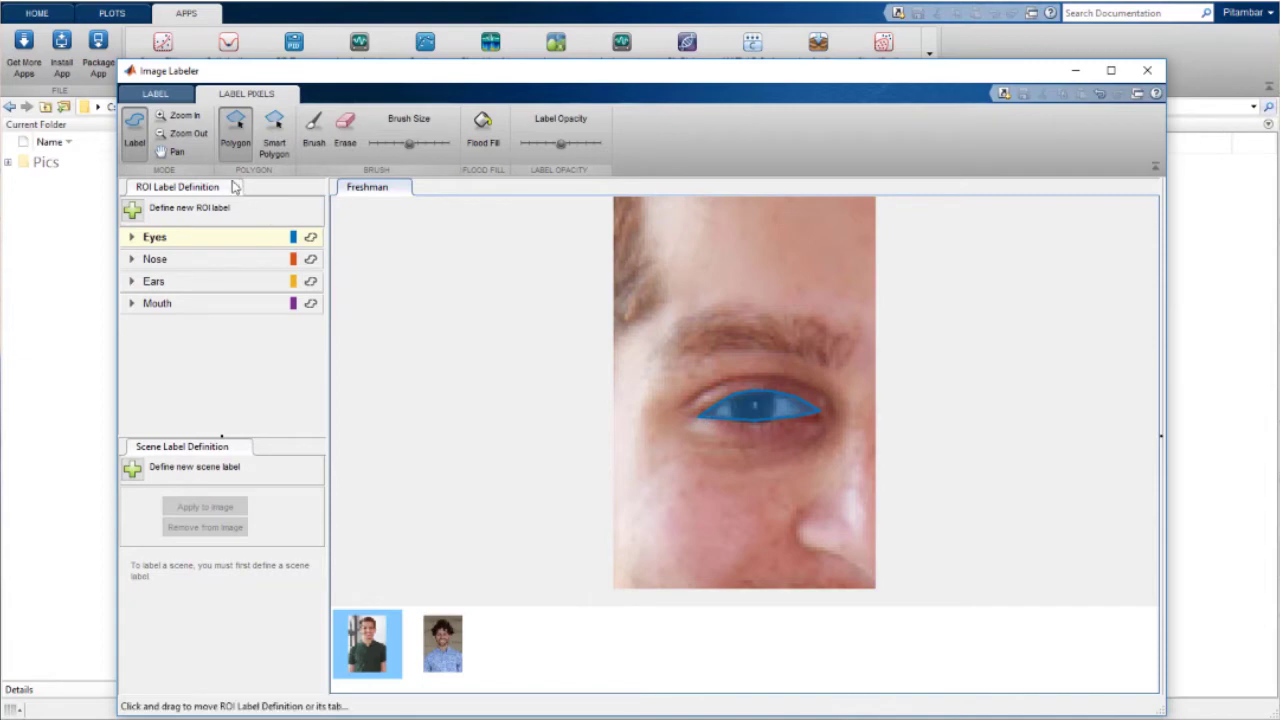
- Pan to the other eye and fill it with an Eyes polygon
left_click(172, 151)
left_click_drag(851, 373, 612, 356)
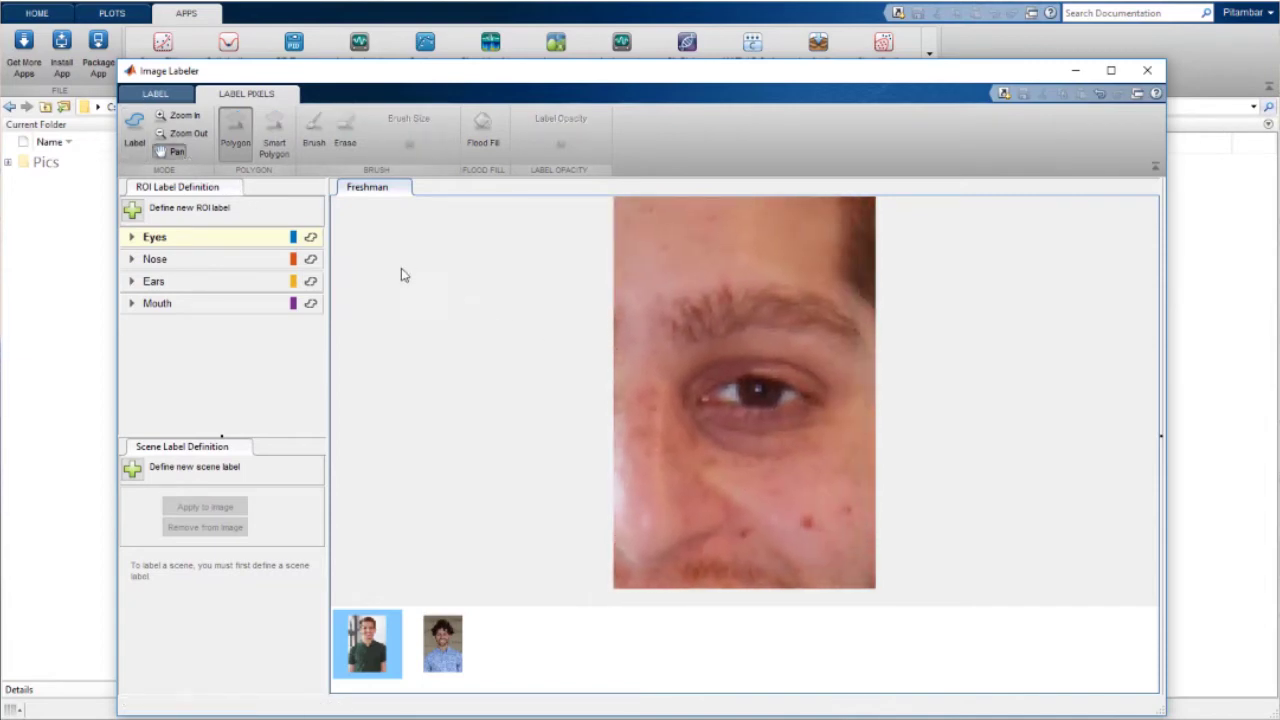
left_click(134, 130)
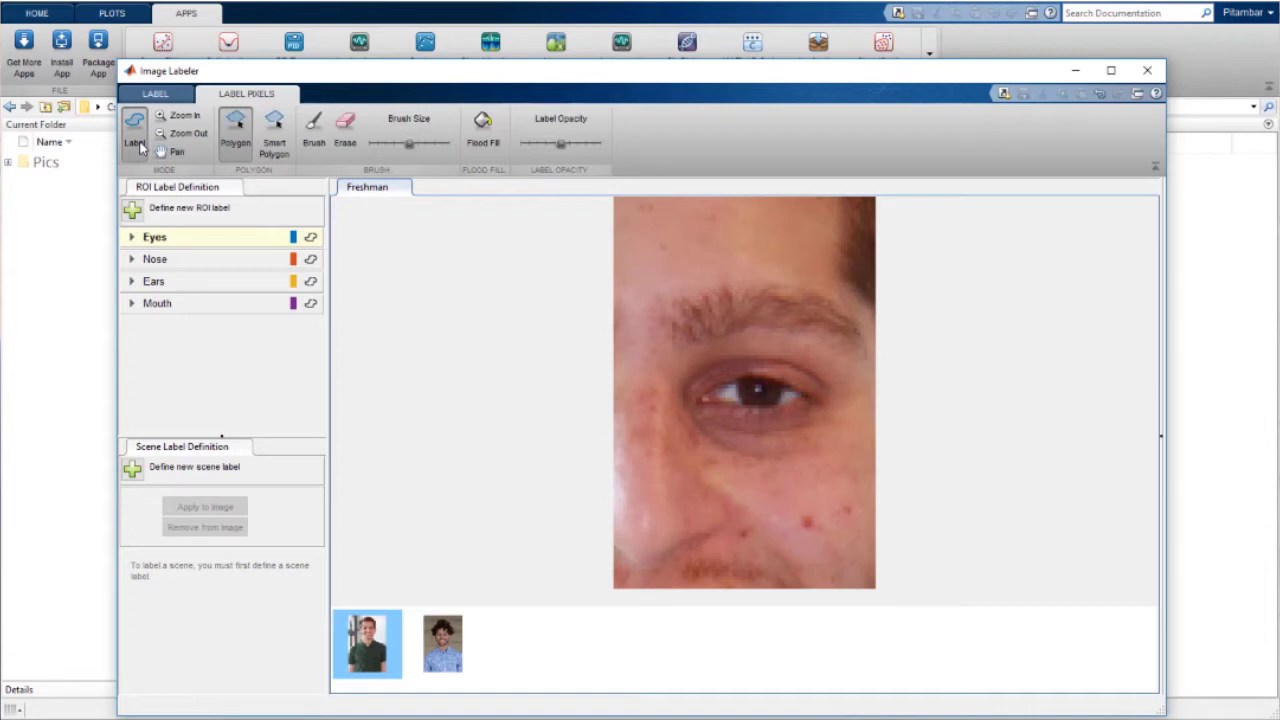
left_click(696, 400)
left_click(730, 380)
left_click(776, 378)
left_click(832, 413)
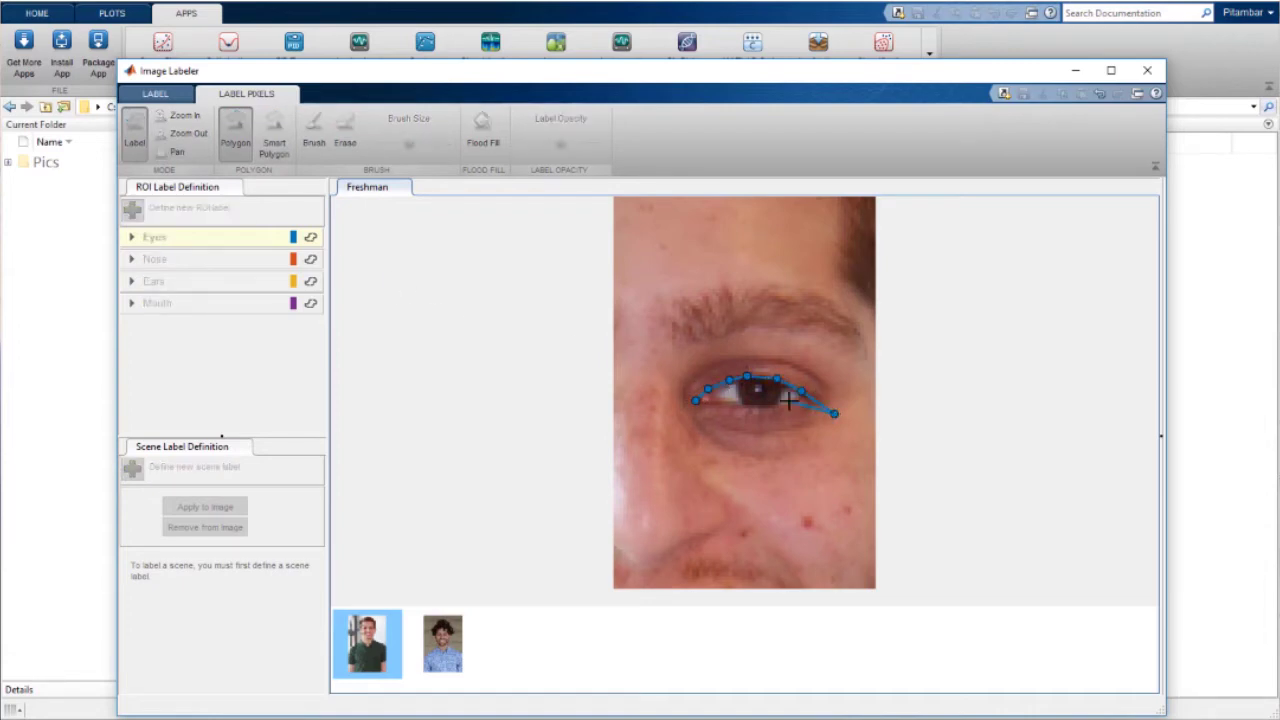
left_click(785, 409)
left_click(745, 408)
left_click(696, 400)
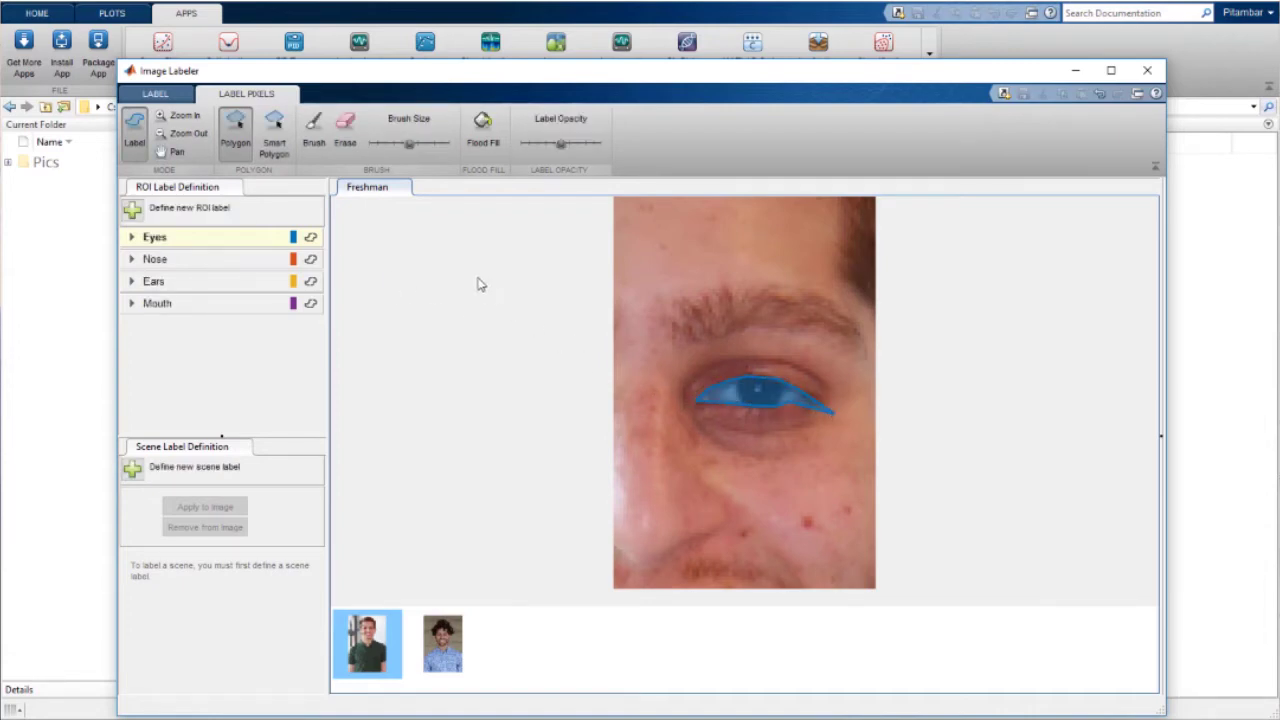
left_click(345, 130)
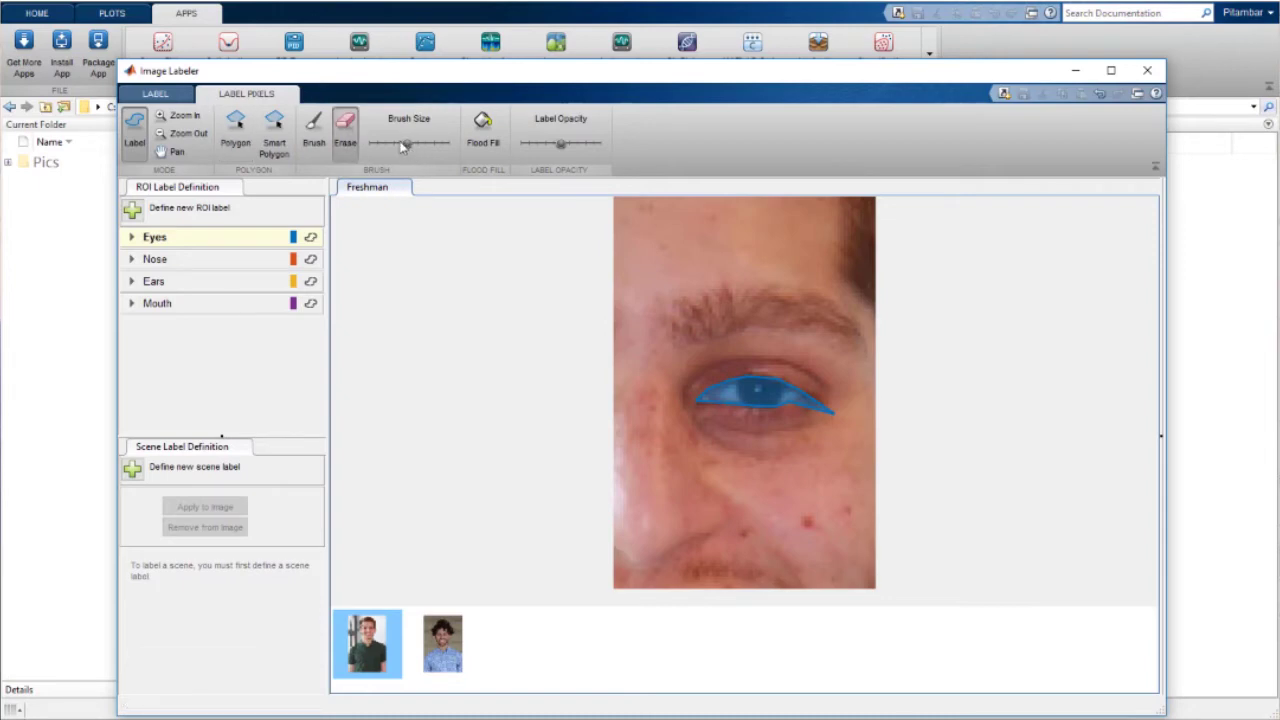
- Shrink the eraser, trim the Freshman eye mask's right tip, and label the Senior photo
left_click_drag(409, 143, 377, 143)
left_click_drag(826, 428, 793, 410)
left_click_drag(793, 410, 802, 398)
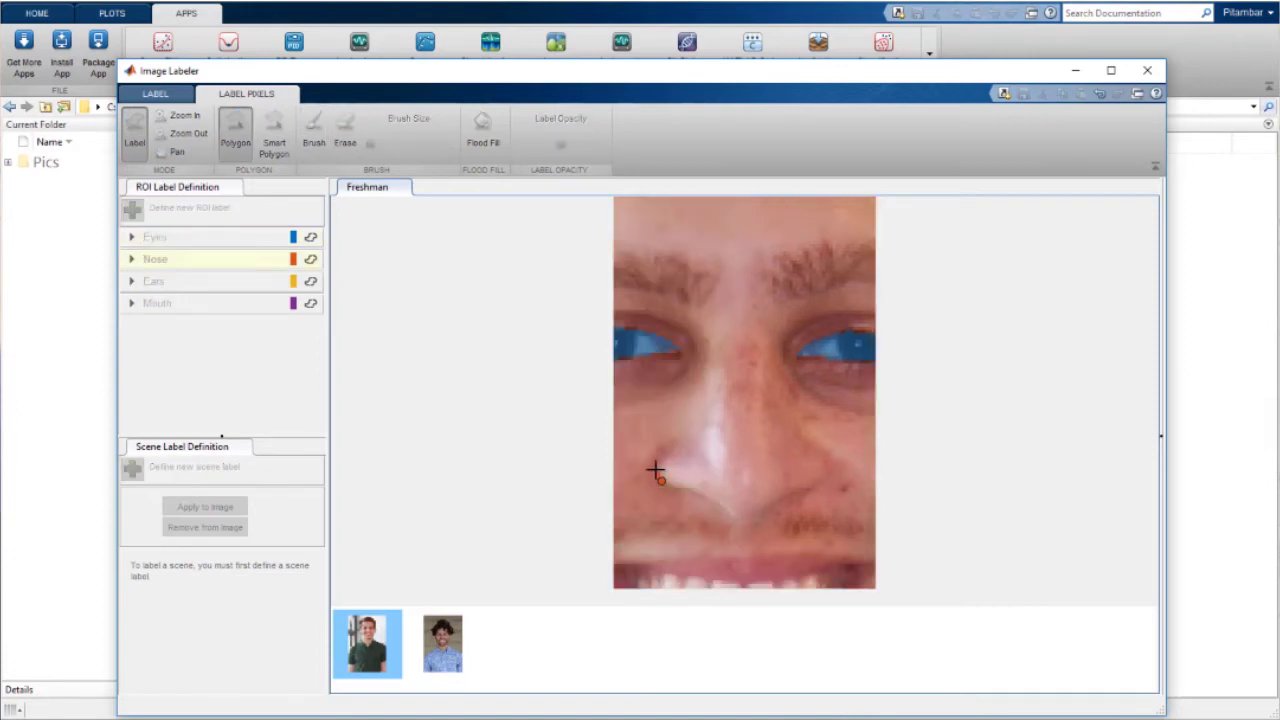
mouse_move(657, 471)
left_mouse_down()
mouse_move(714, 314)
mouse_move(786, 429)
mouse_move(774, 500)
left_mouse_up()
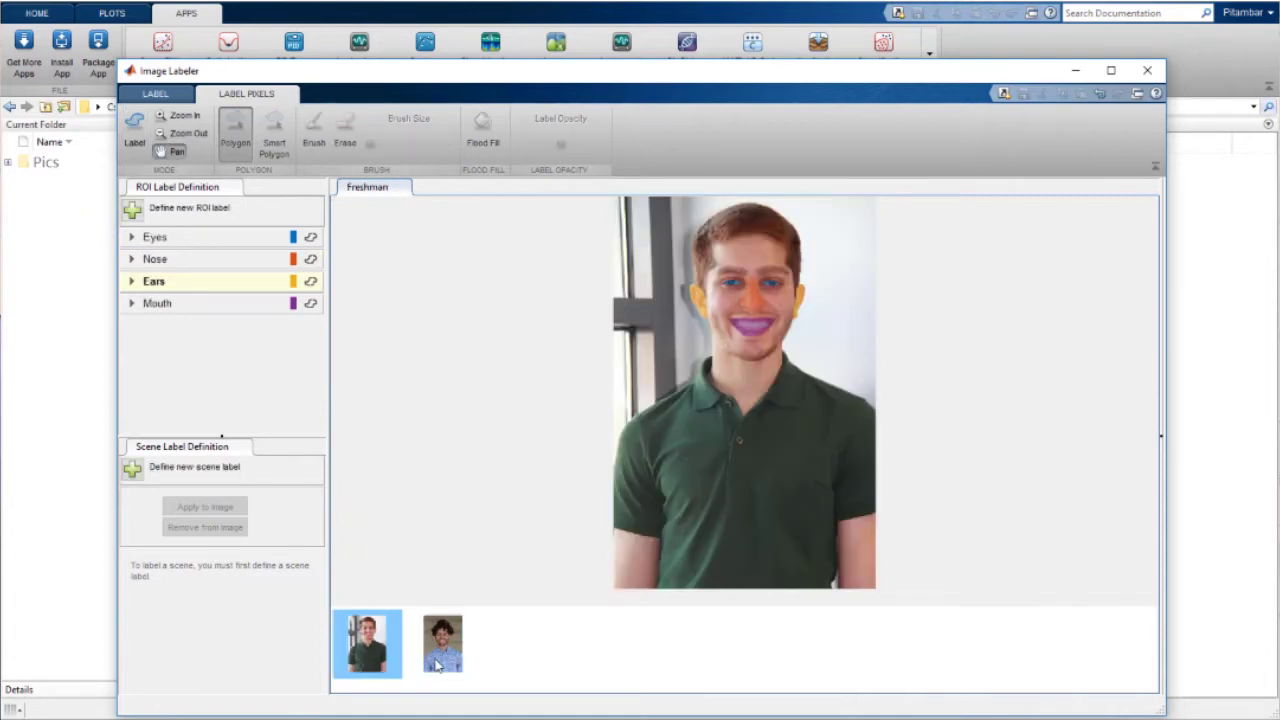
- Compare the labelled Senior and Freshman photos and bring up the LABEL tab's algorithm list
left_click(425, 663)
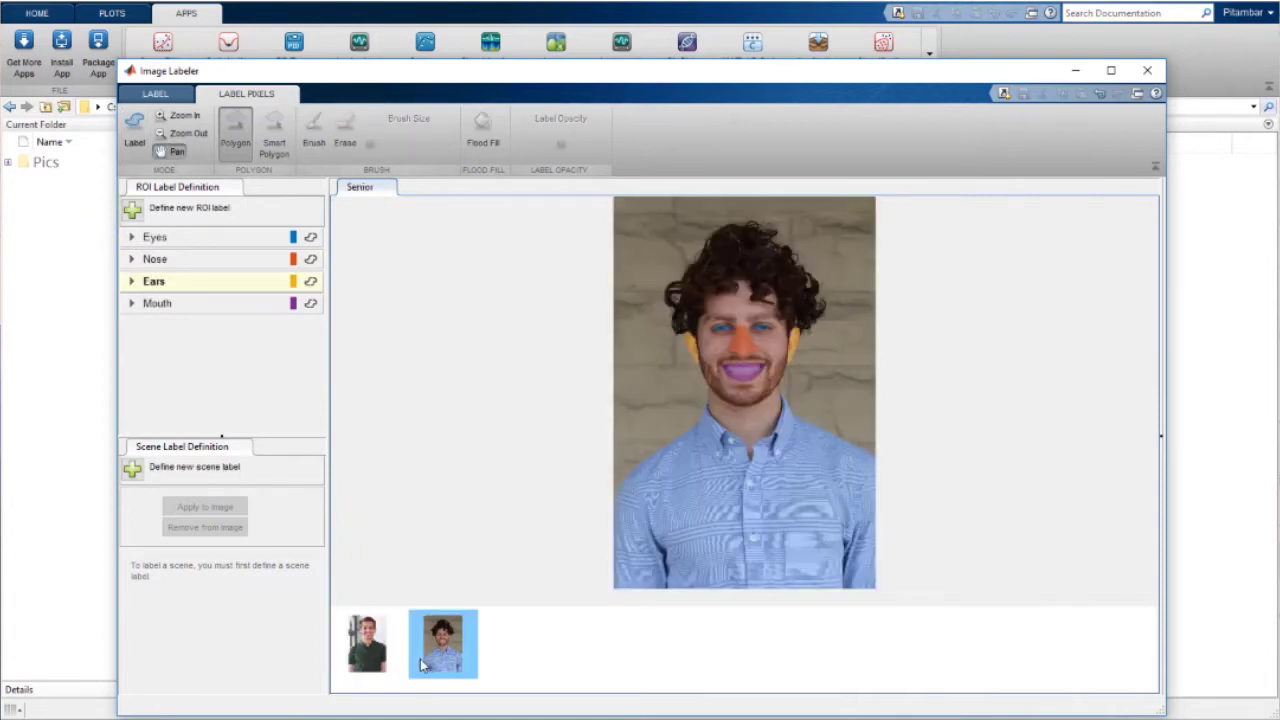
left_click(376, 672)
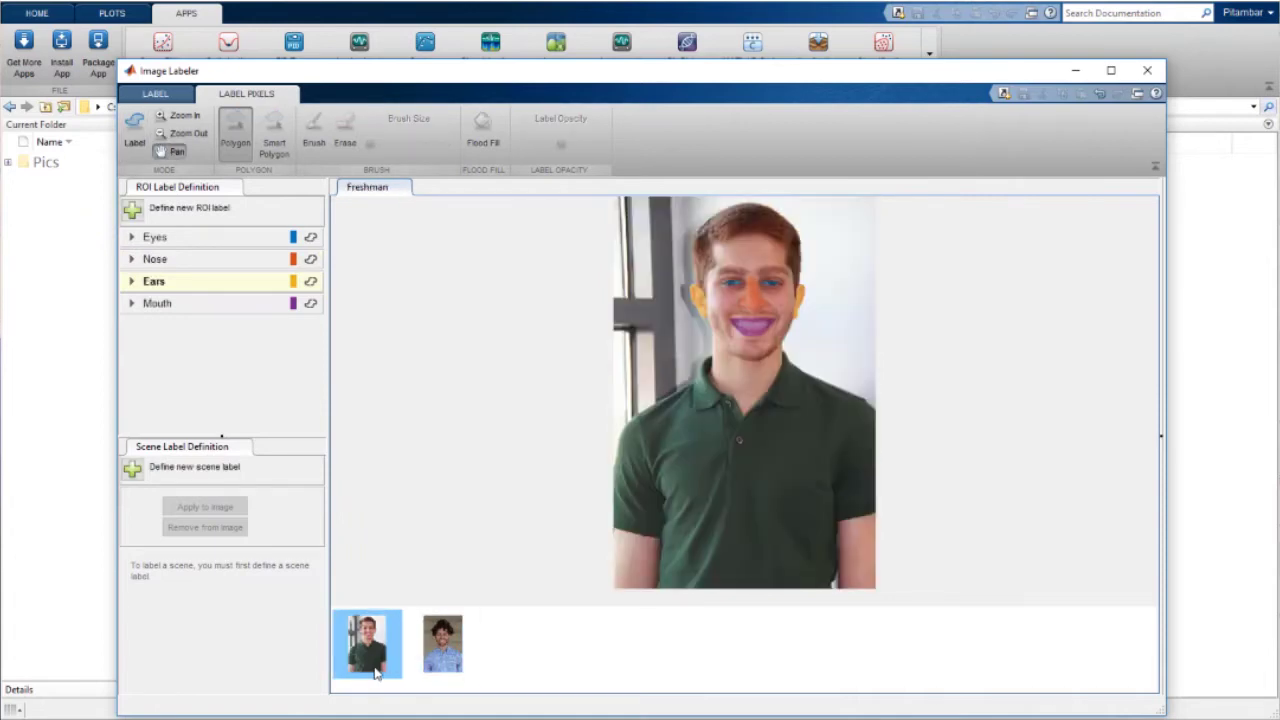
left_click(451, 666)
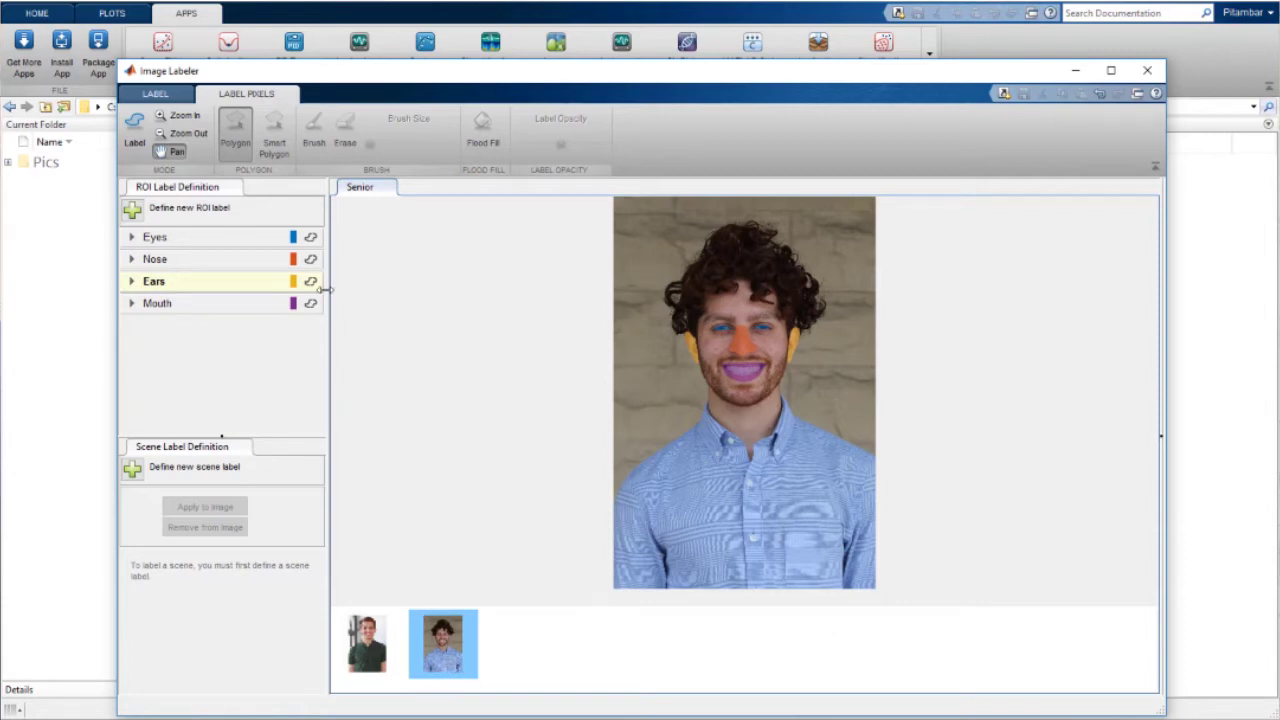
left_click(174, 98)
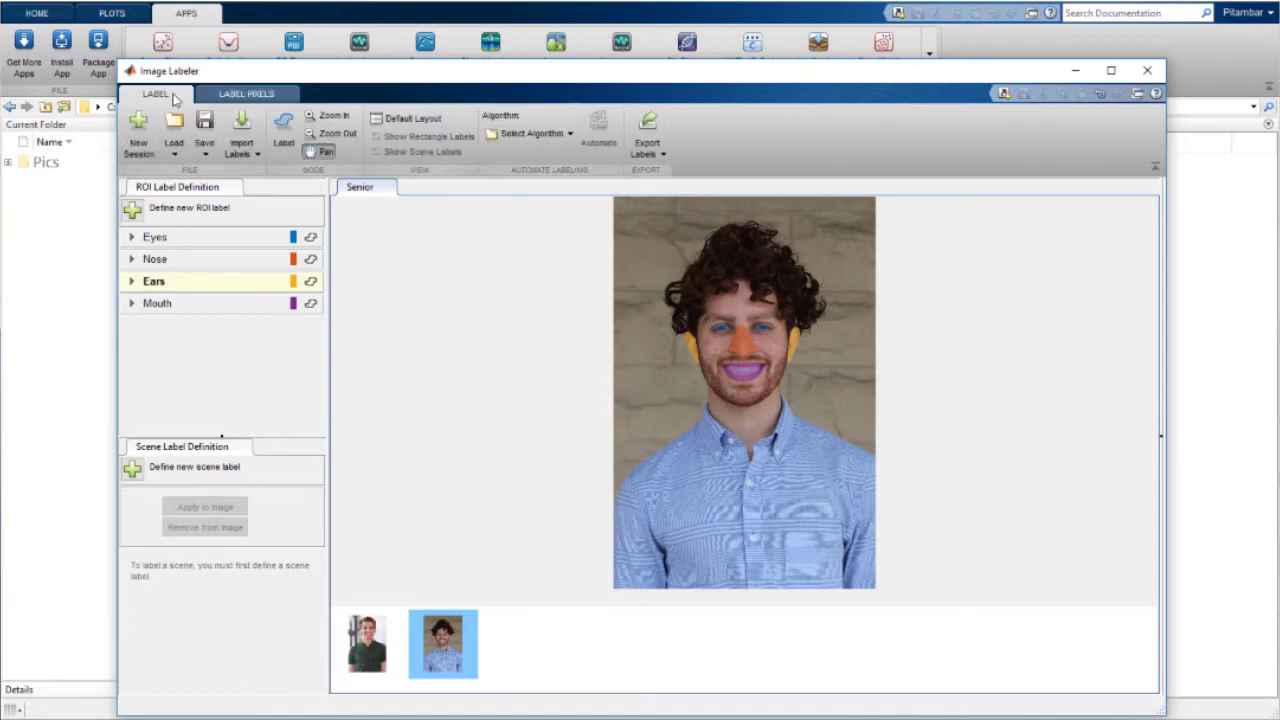
left_click(567, 135)
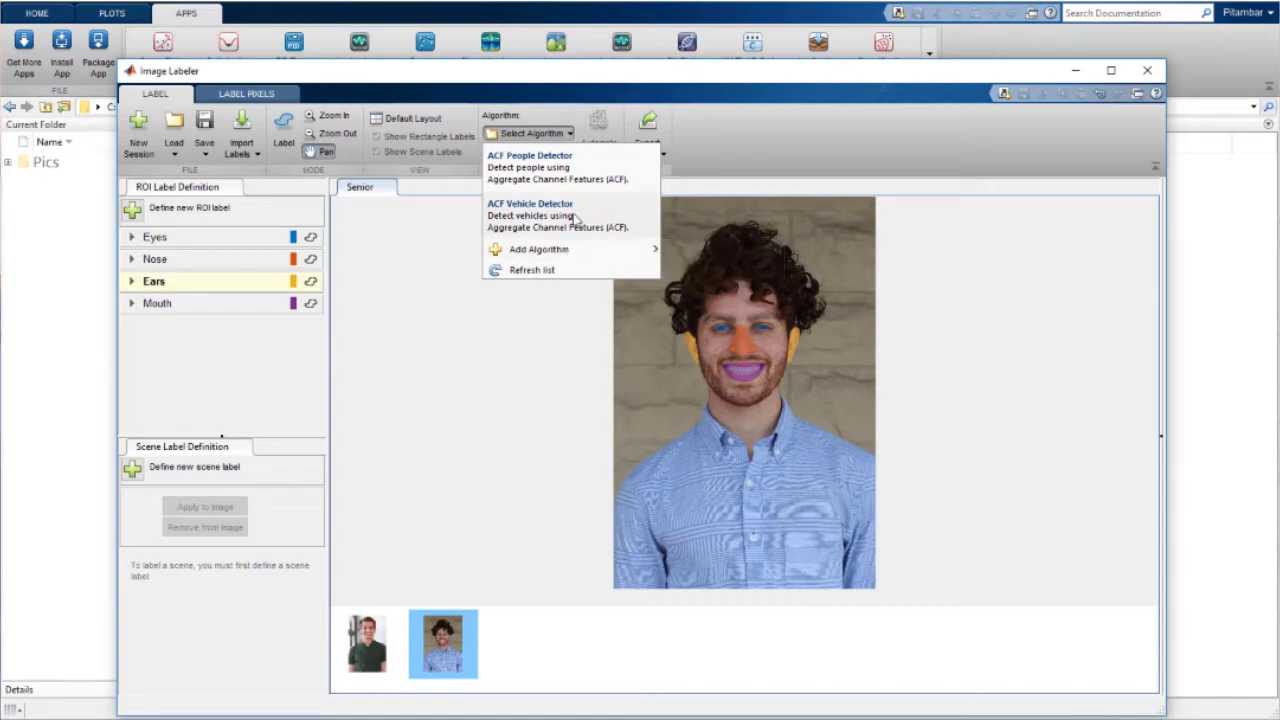
- Export the labels to the workspace as gTruth and return to the MATLAB desktop
left_click(569, 136)
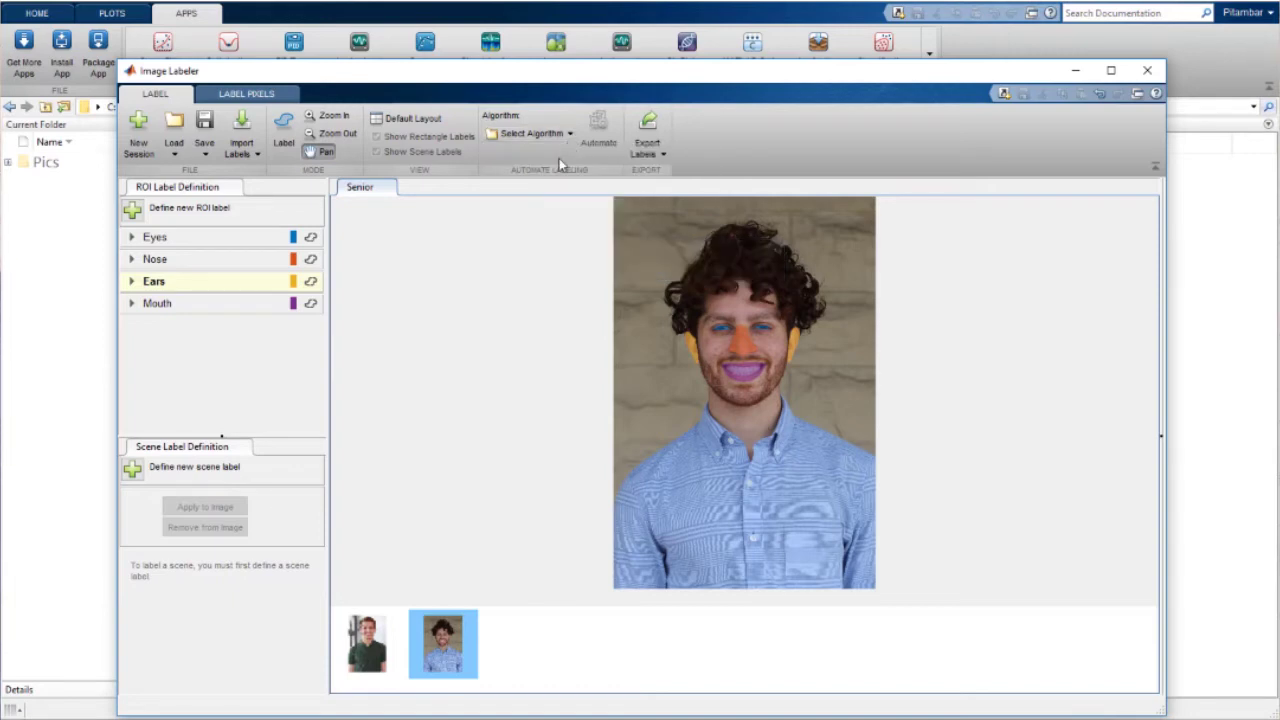
left_click(664, 155)
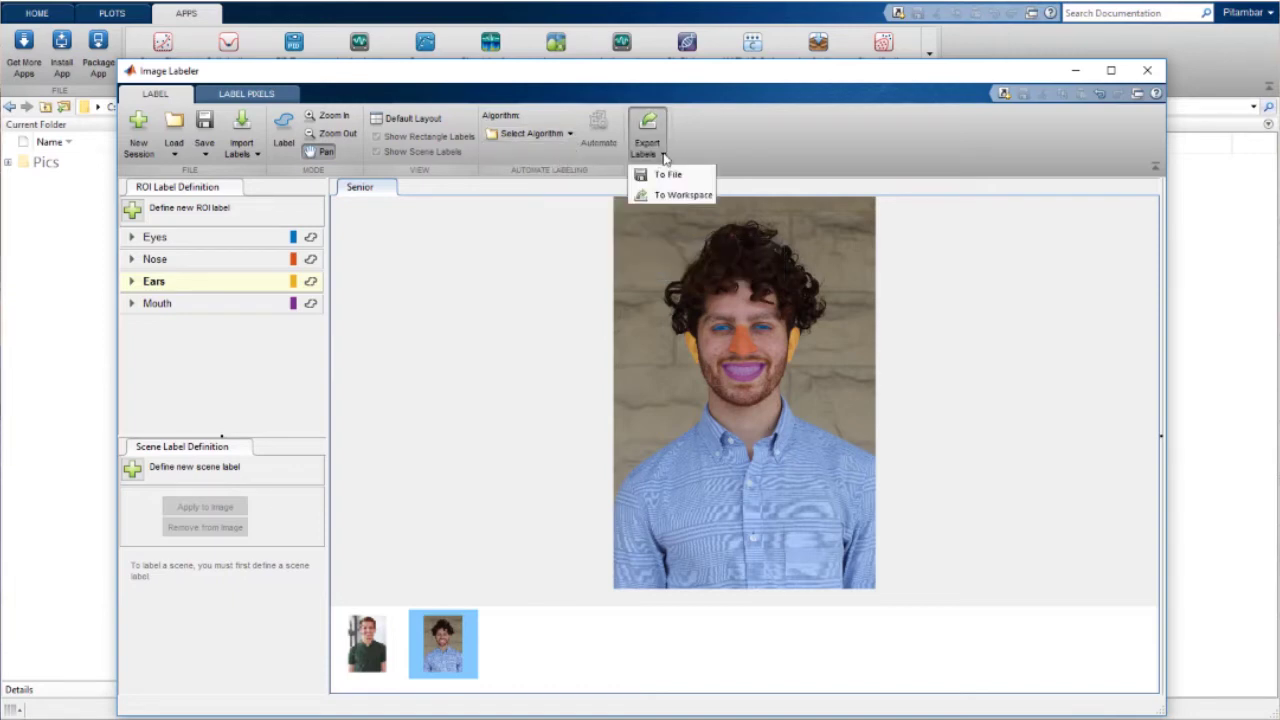
left_click(669, 196)
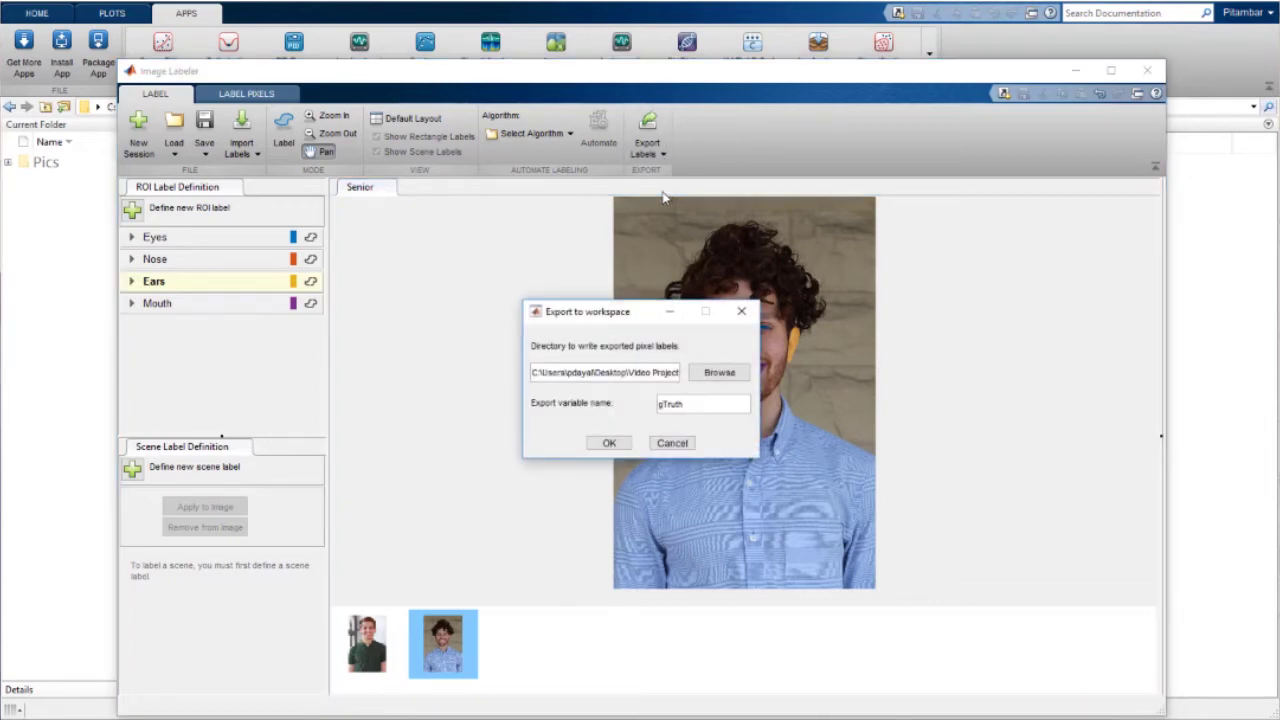
left_click(610, 443)
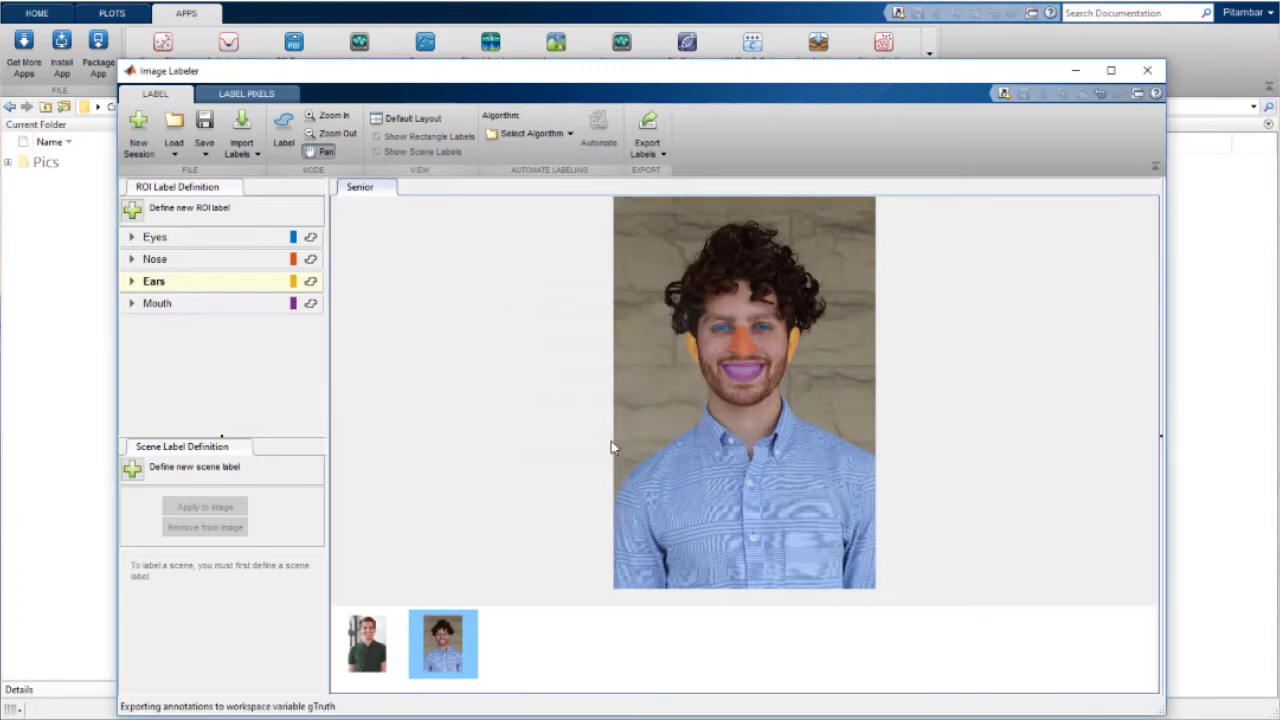
left_click(610, 3)
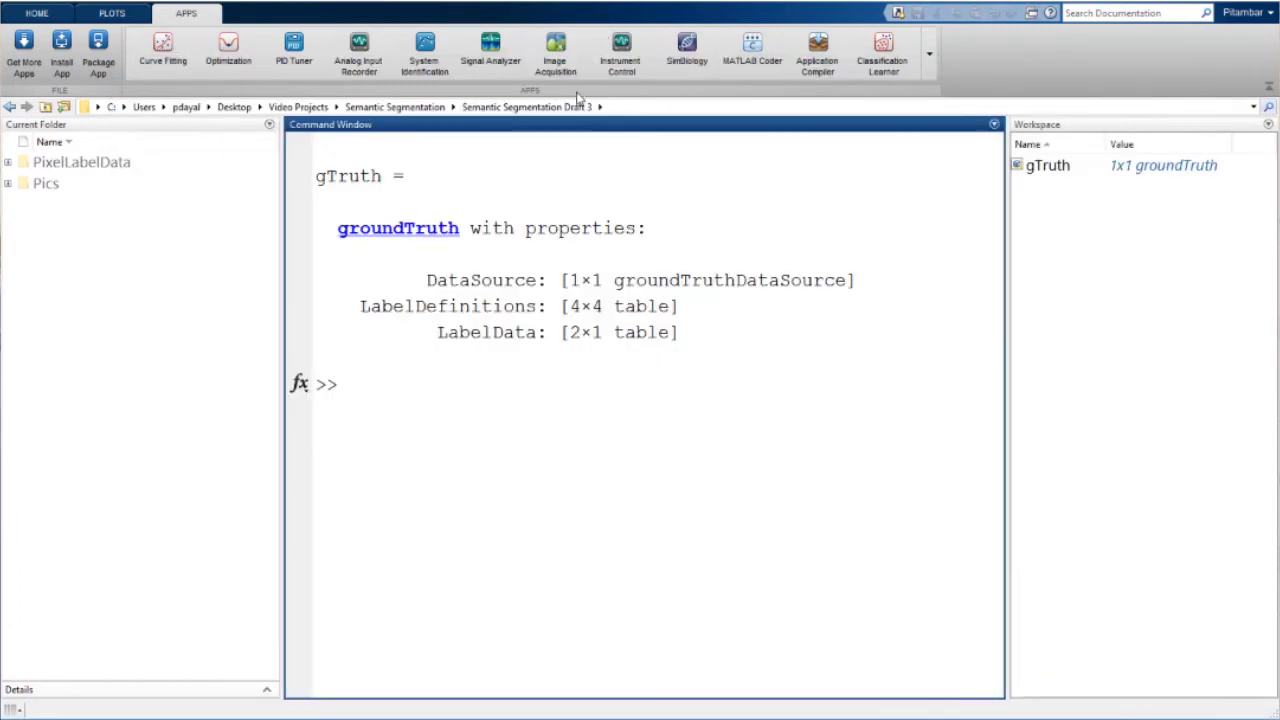